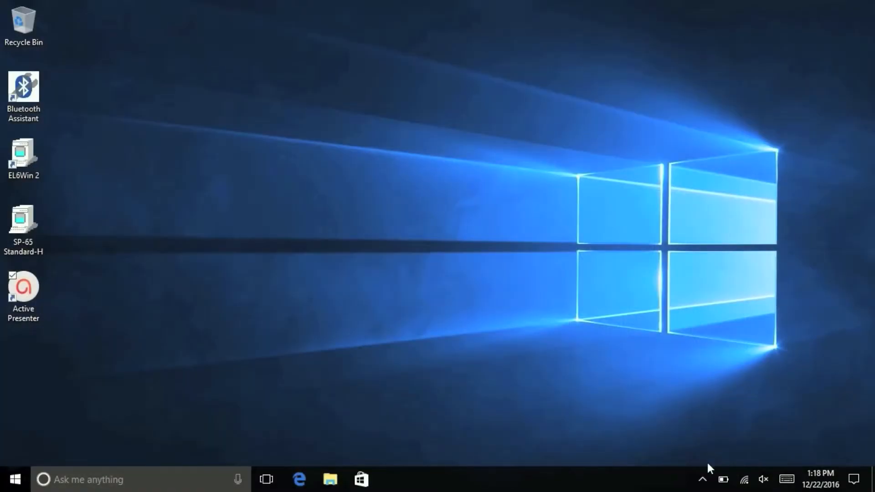
Step: Pair the PC with the SP65-333333 washer from the Bluetooth tray icon's device list
left_click(703, 478)
right_click(693, 402)
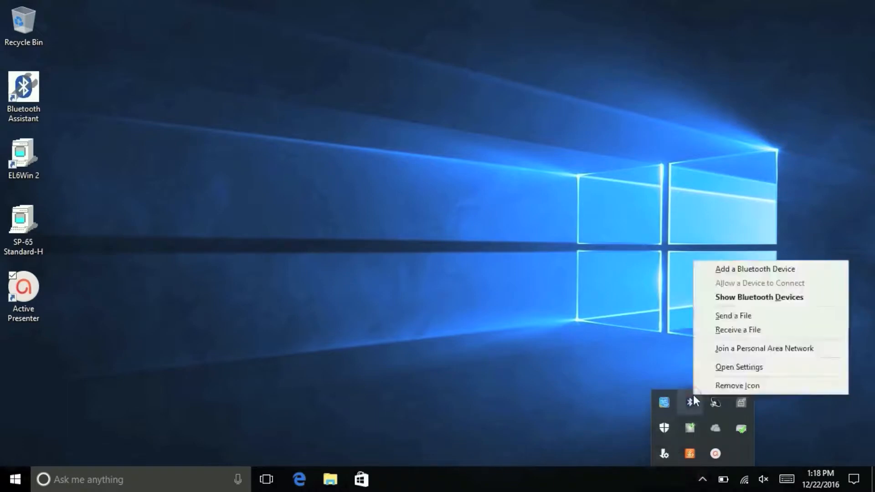
left_click(767, 299)
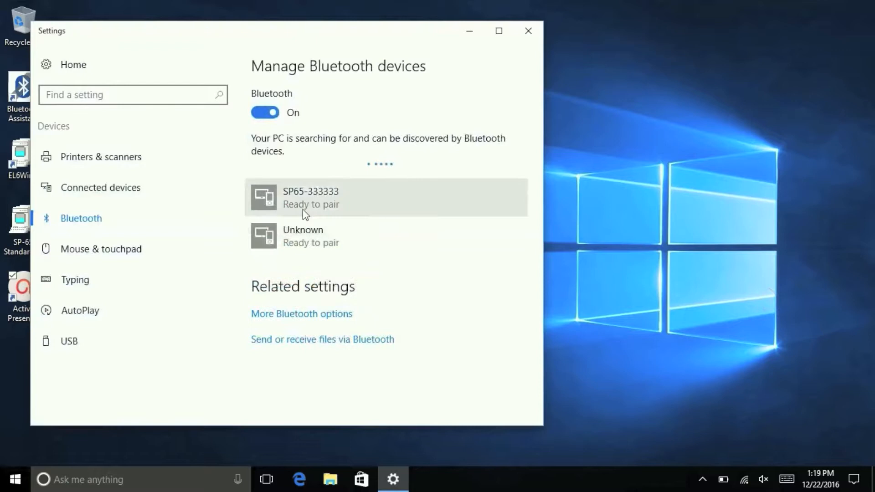
left_click(306, 197)
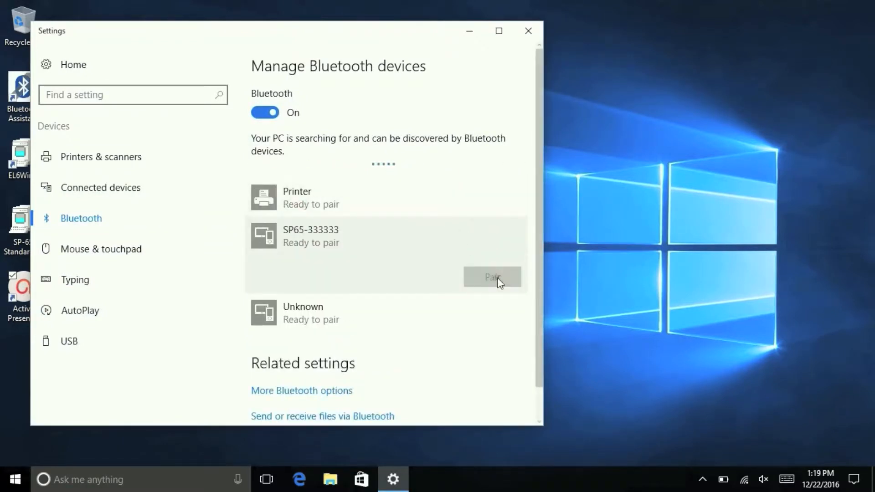
left_click(497, 278)
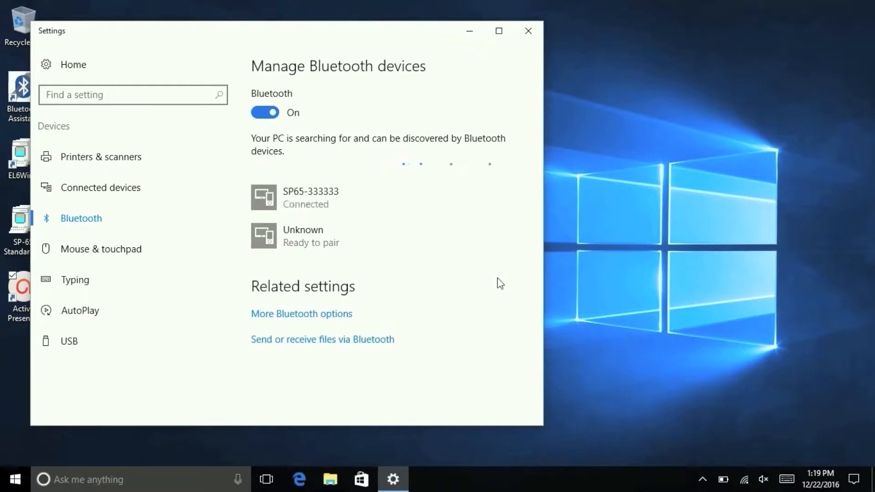
Step: Check SP65-333333 uses COM3 outgoing and COM4 incoming, then close Settings
left_click(345, 209)
left_click(306, 354)
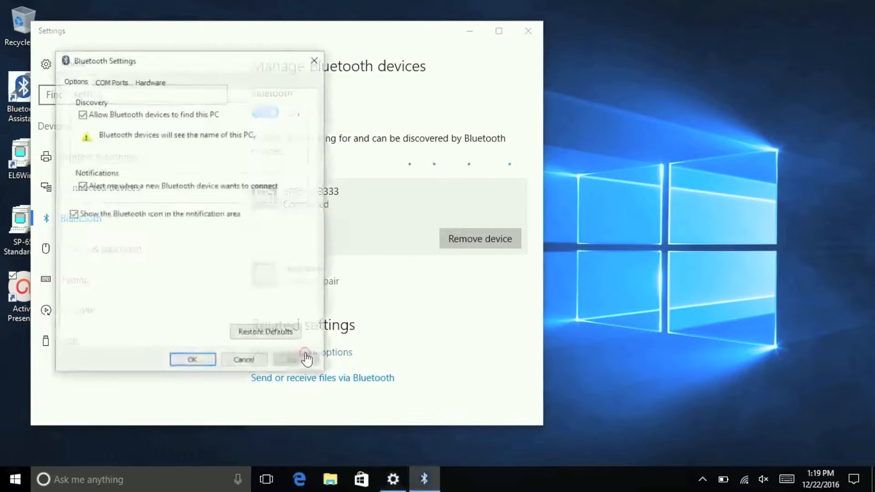
left_click(112, 81)
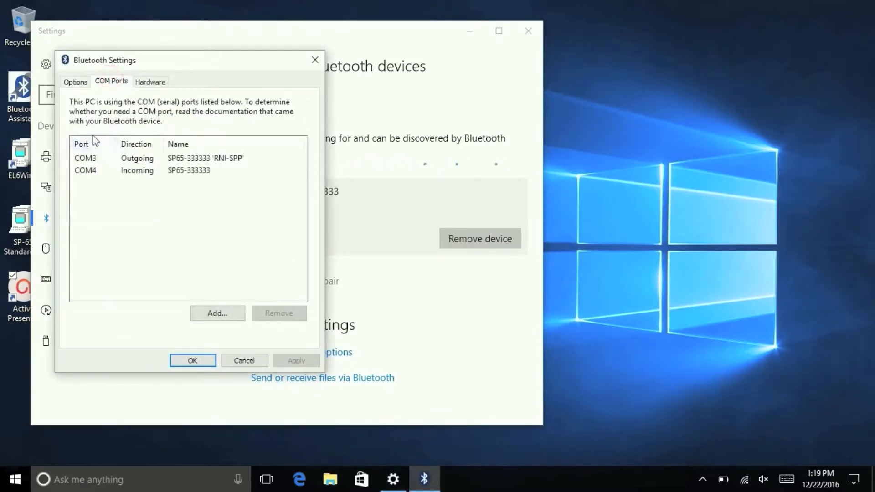
left_click(191, 361)
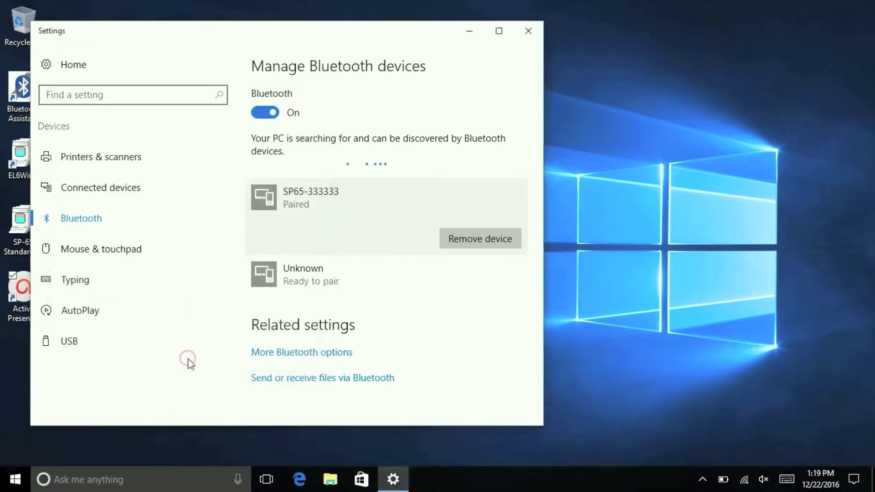
left_click(528, 30)
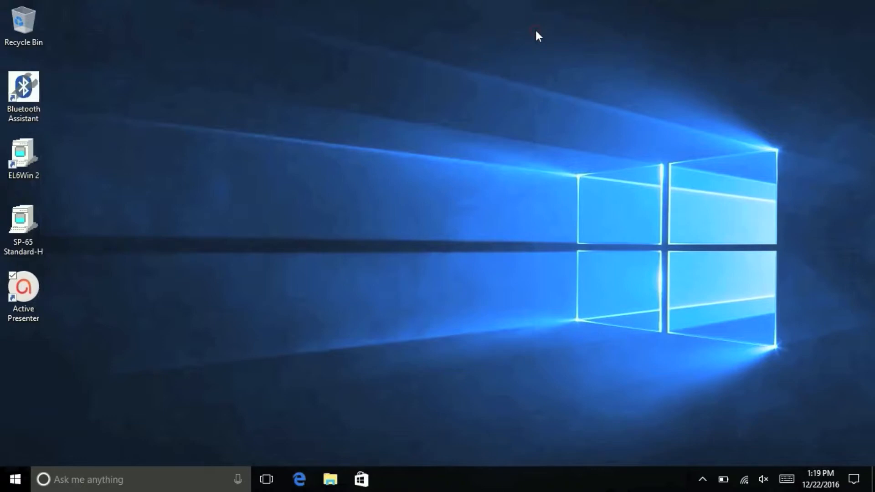
Step: Launch Bluetooth Assistant and connect COM1 to the SP65-333333 washer's COM3
double_click(23, 89)
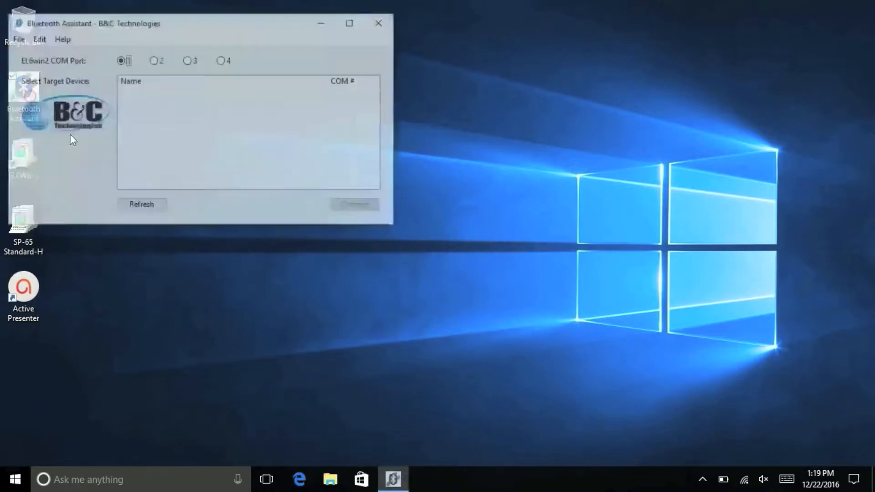
left_click_drag(227, 25, 680, 38)
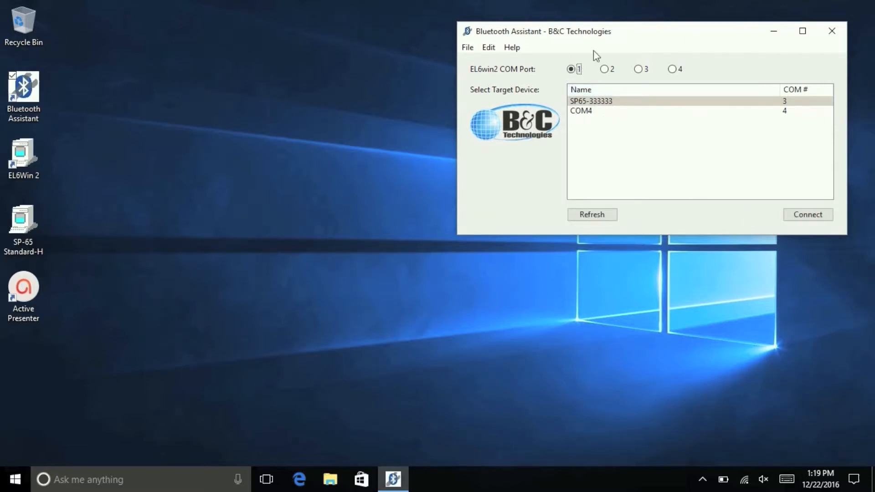
left_click(582, 100)
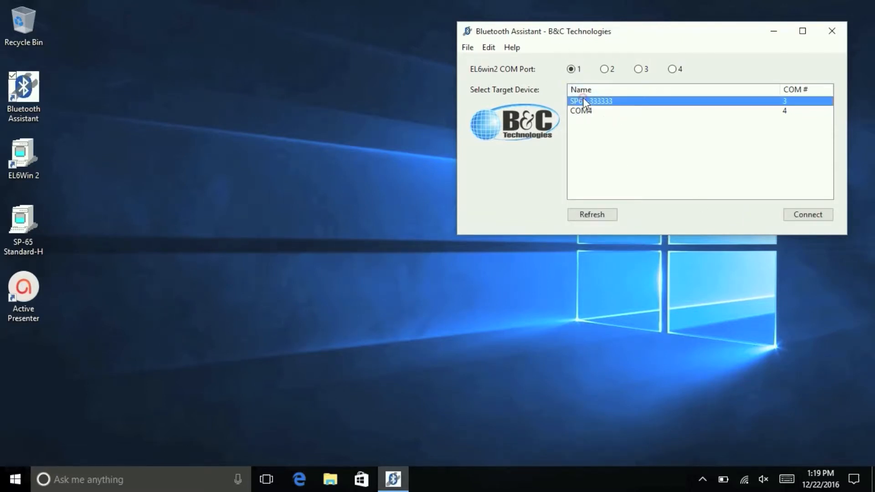
left_click(809, 214)
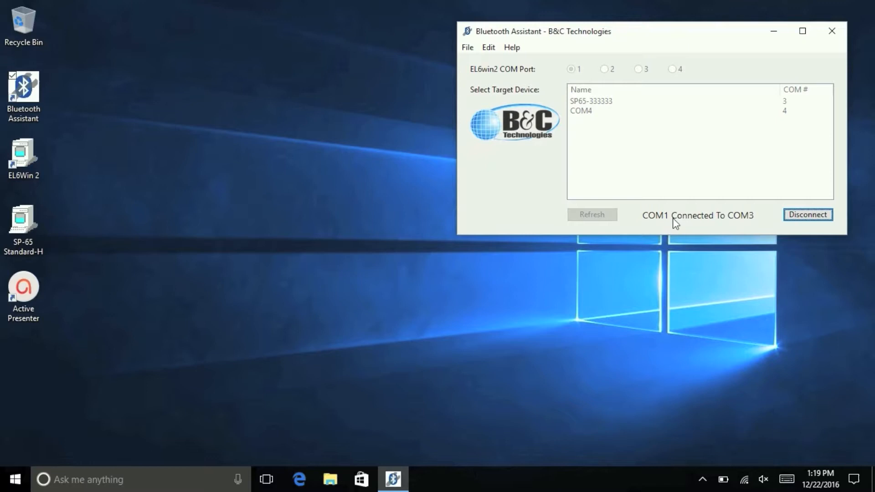
Step: Launch EL6 Win 2 and confirm COM 1 in Communication > Com Setup
double_click(23, 161)
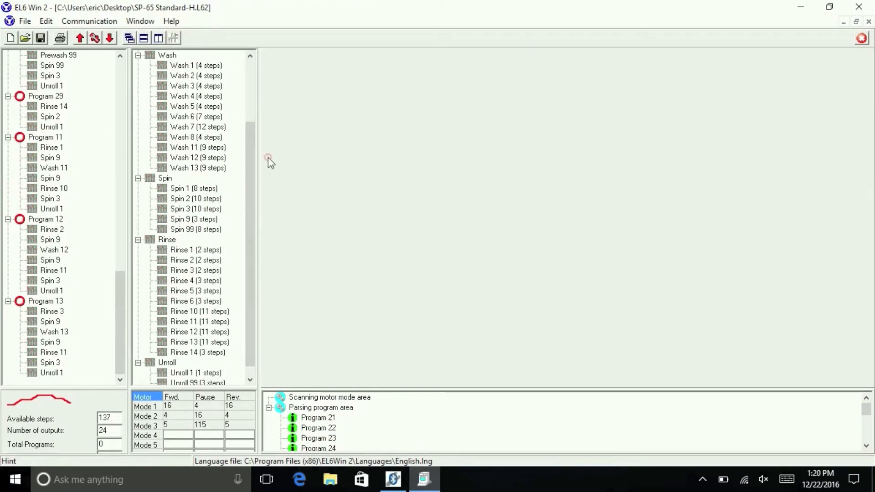
left_click(89, 21)
left_click(66, 64)
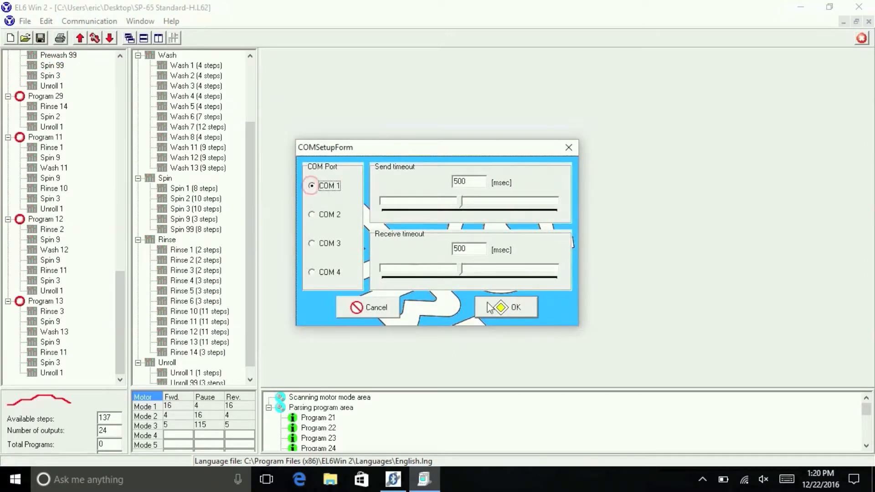
left_click(506, 307)
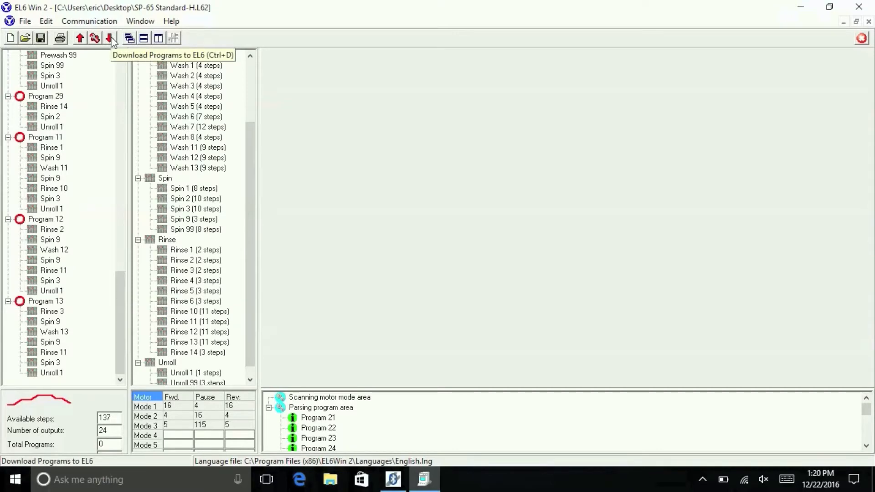
Step: Start downloading the SP-65 Standard-H programs to the EL6 controller
left_click(111, 40)
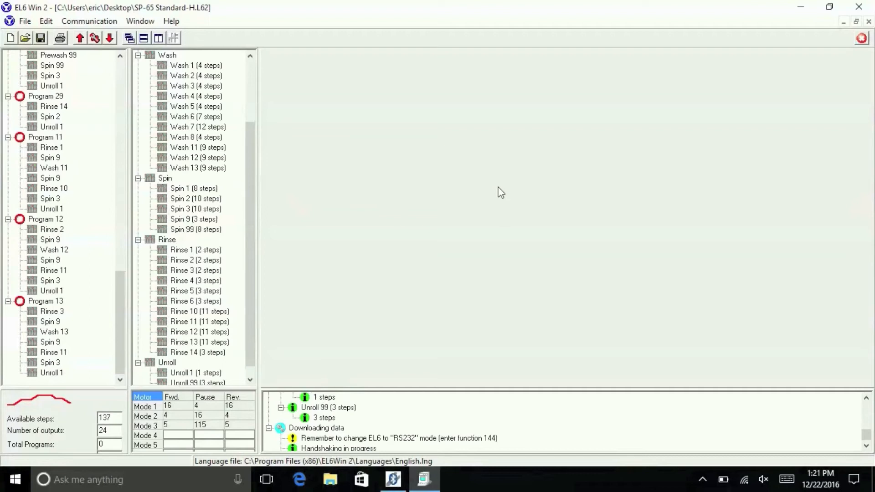
Step: Close EL6 Win 2, disconnect COM1 from COM3, and close Bluetooth Assistant
left_click(863, 8)
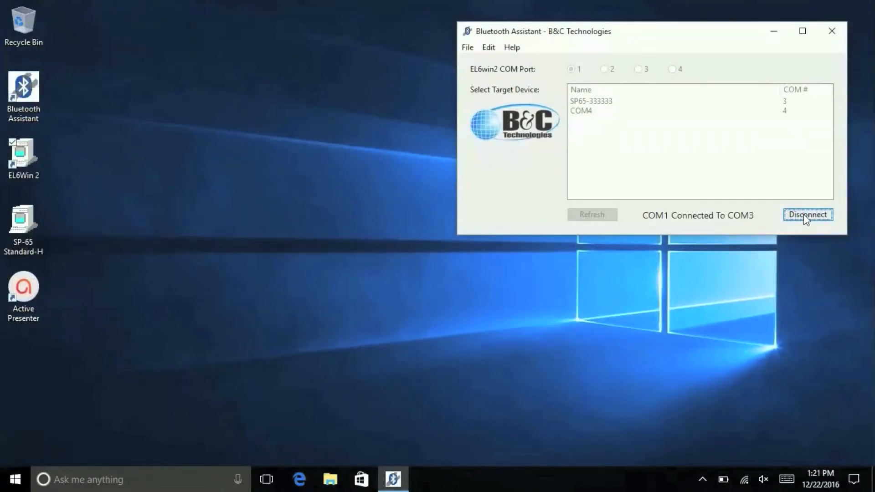
left_click(803, 214)
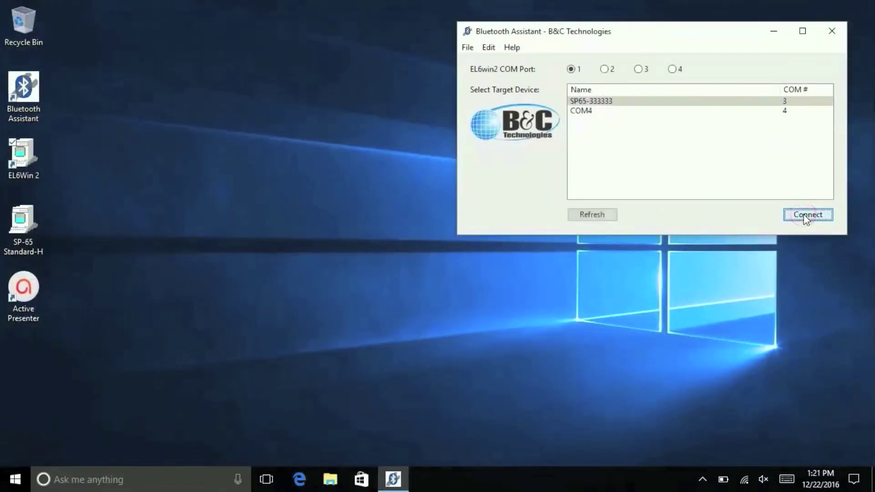
left_click(836, 35)
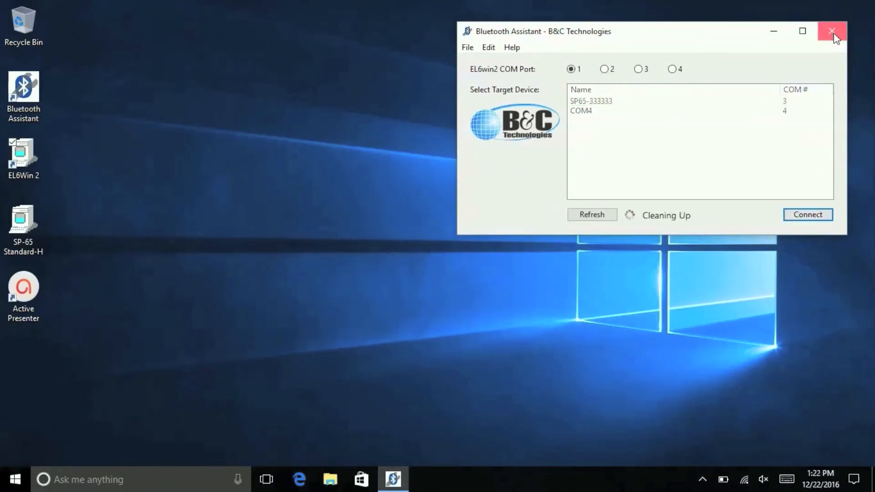